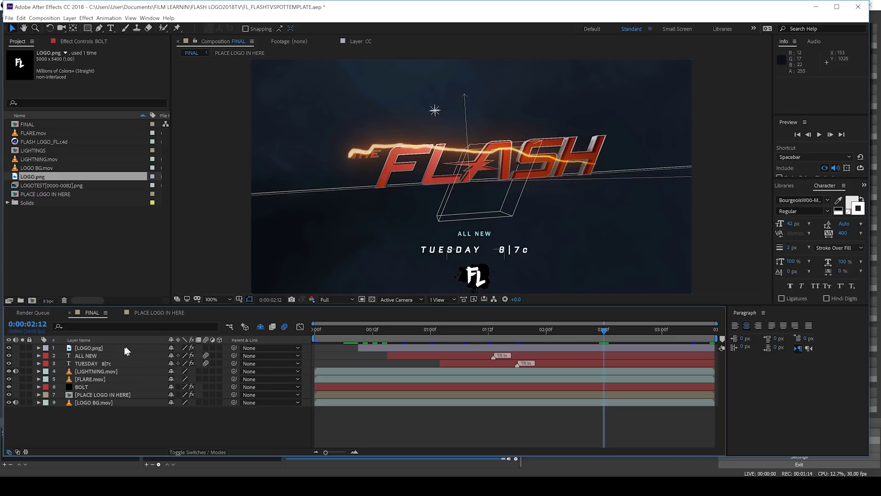
# Step: Replace the LOGO.png layer's source with LOGO.png from the Project panel and show its 5.0% scale
pyautogui.click(83, 348)
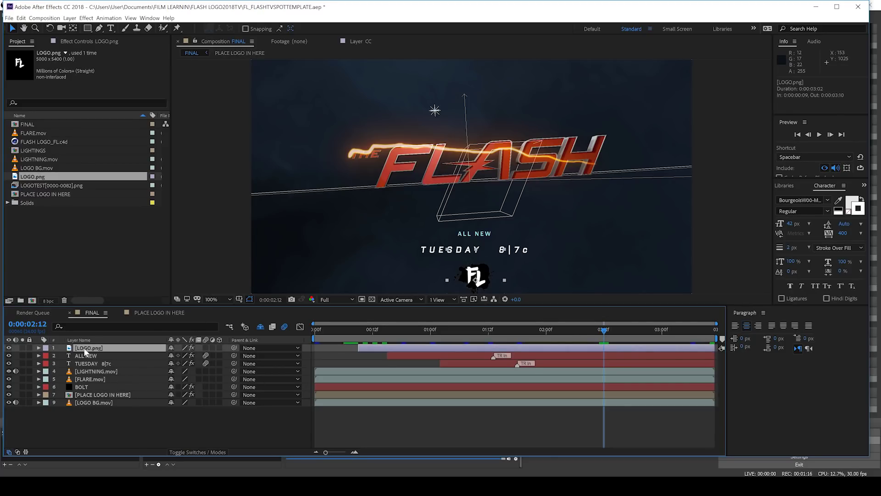
pyautogui.keyDown('alt'); pyautogui.moveTo(37, 177); pyautogui.dragTo(94, 350); pyautogui.keyUp('alt')
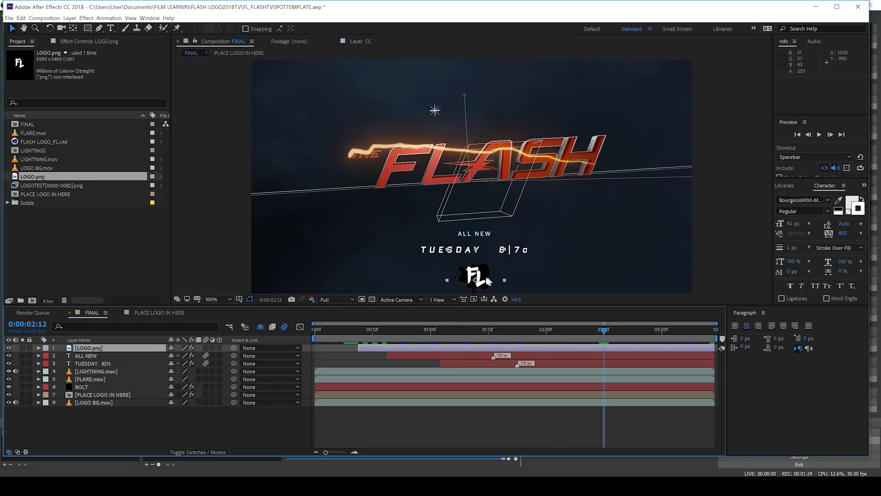
pyautogui.press('s')
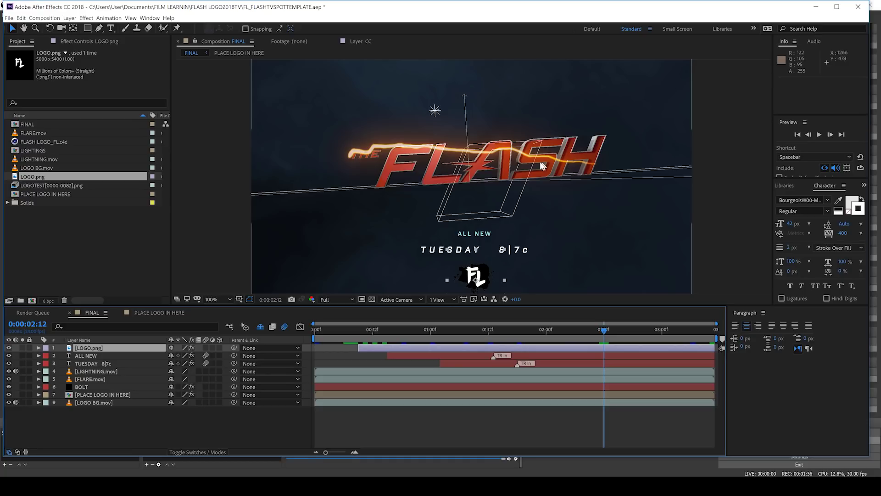
pyautogui.doubleClick(97, 394)
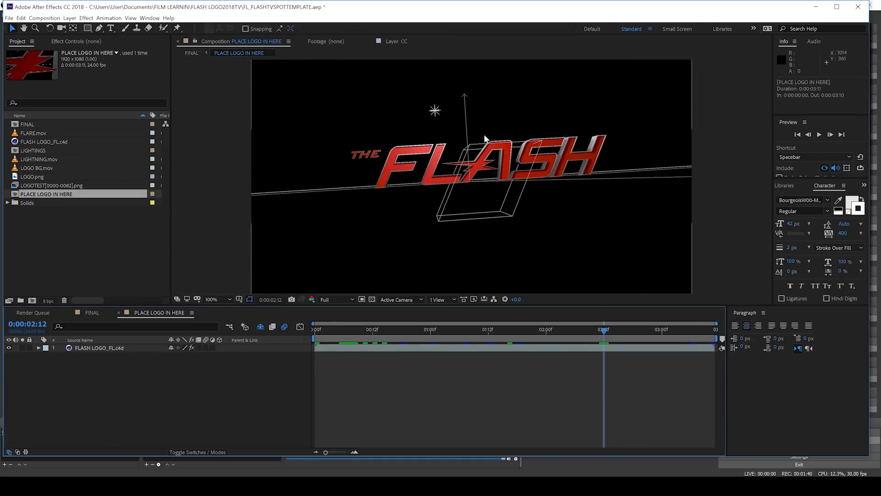
pyautogui.click(92, 312)
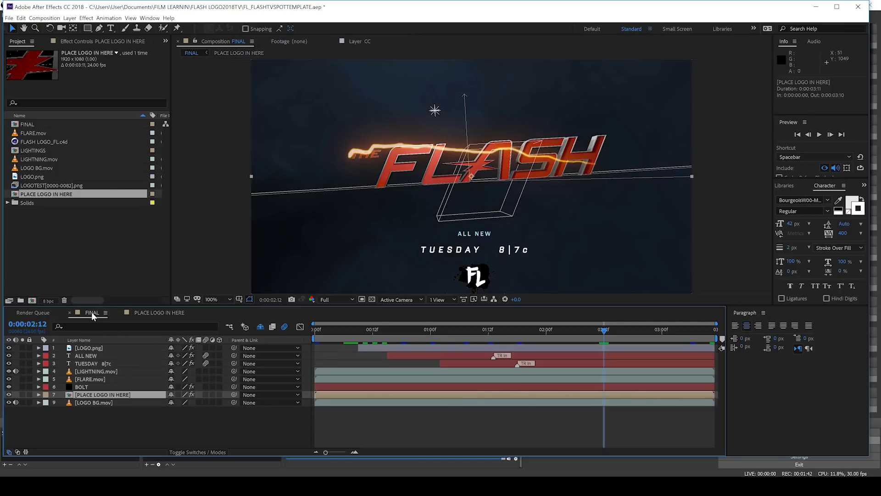
pyautogui.click(93, 41)
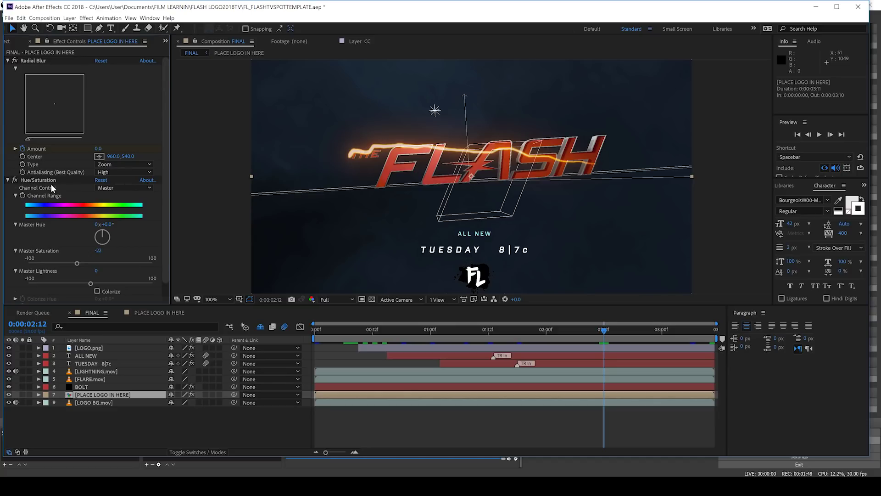
pyautogui.click(315, 329)
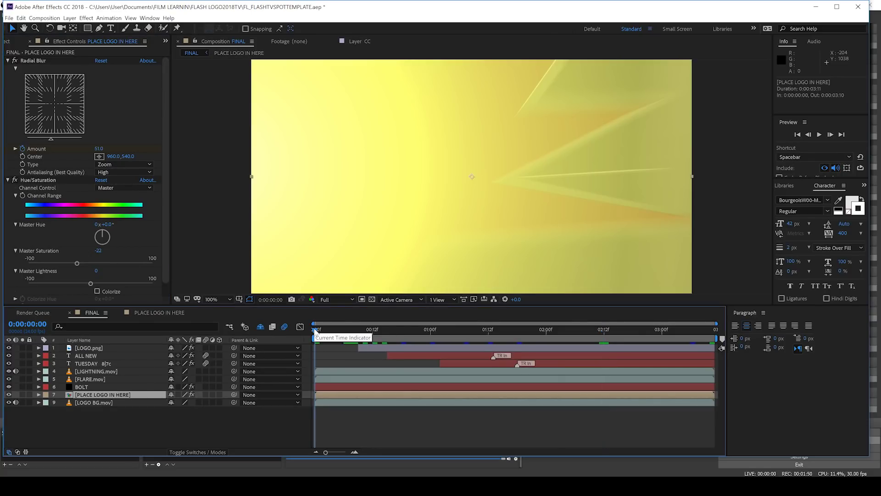
pyautogui.click(329, 330)
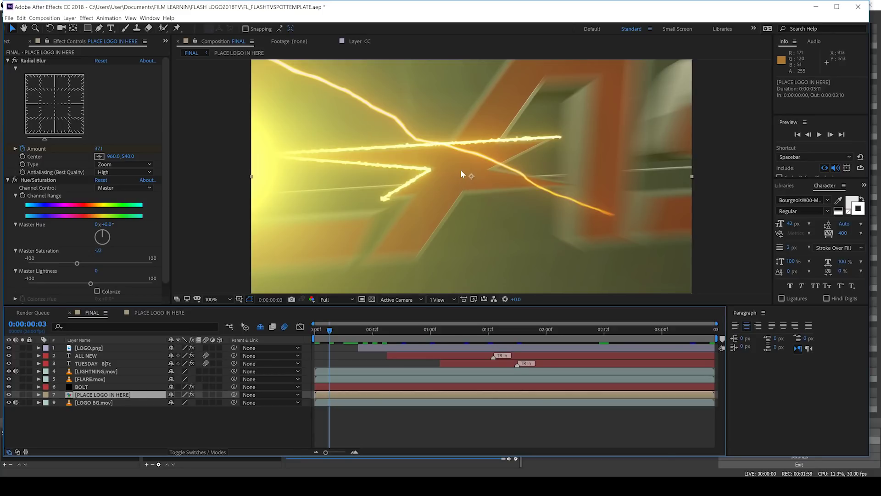
pyautogui.click(545, 330)
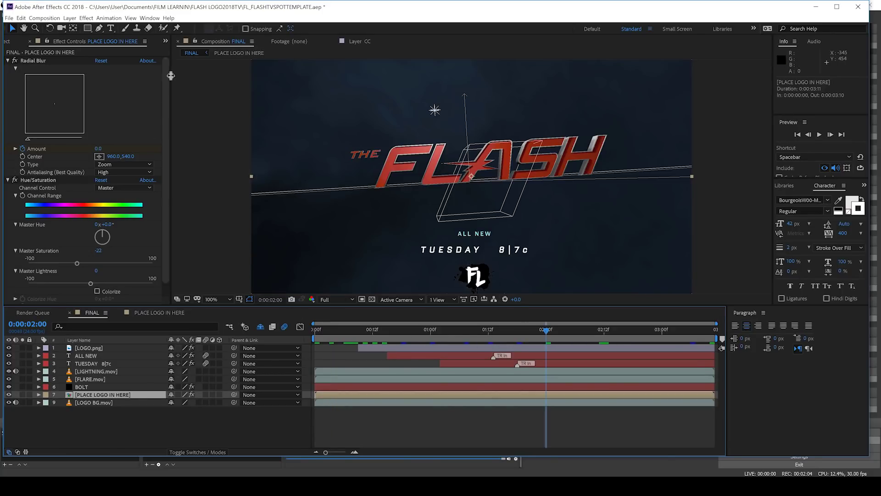
pyautogui.click(172, 48)
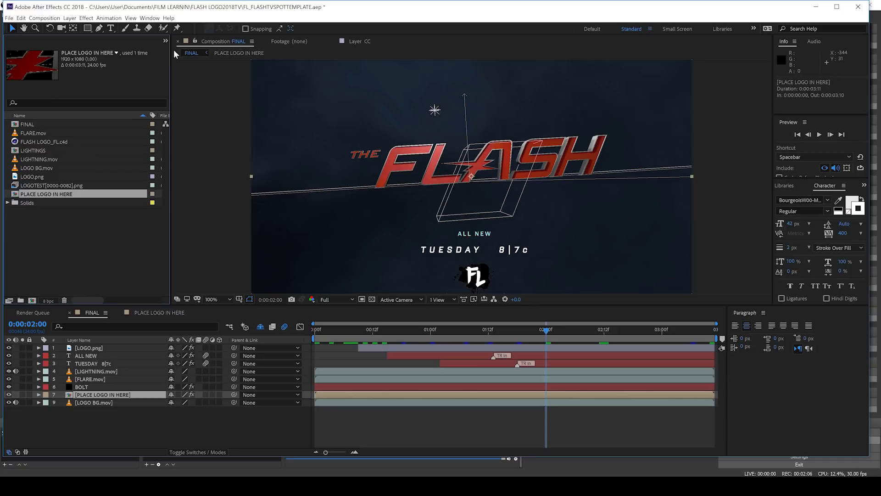
# Step: Open the FLASH LOGO_FL.c4d footage in Cinema 4D with Edit Original
pyautogui.click(45, 141)
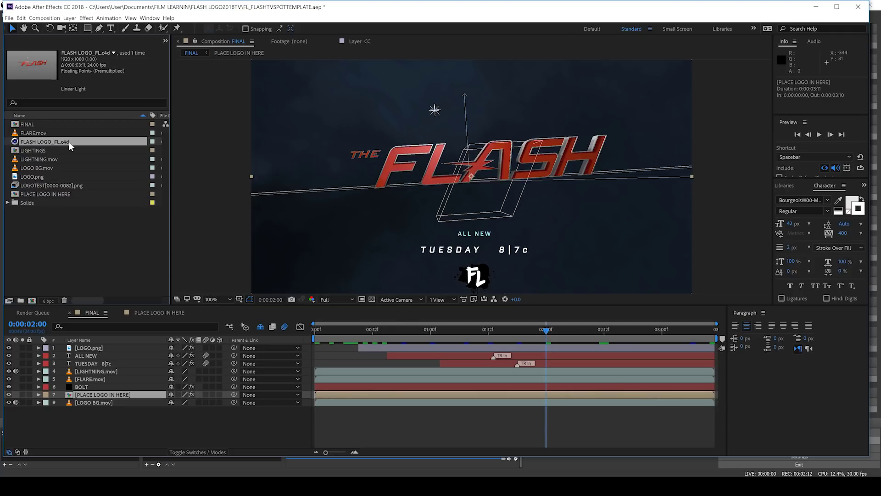
pyautogui.click(26, 18)
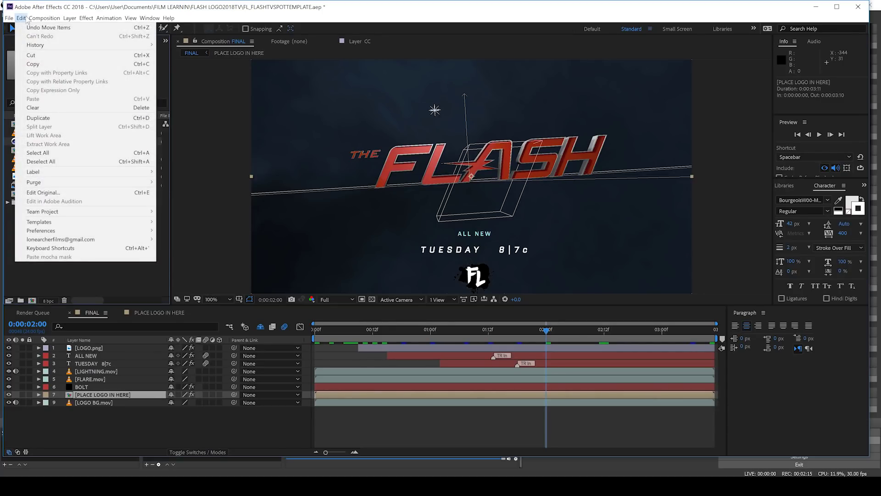
pyautogui.click(43, 193)
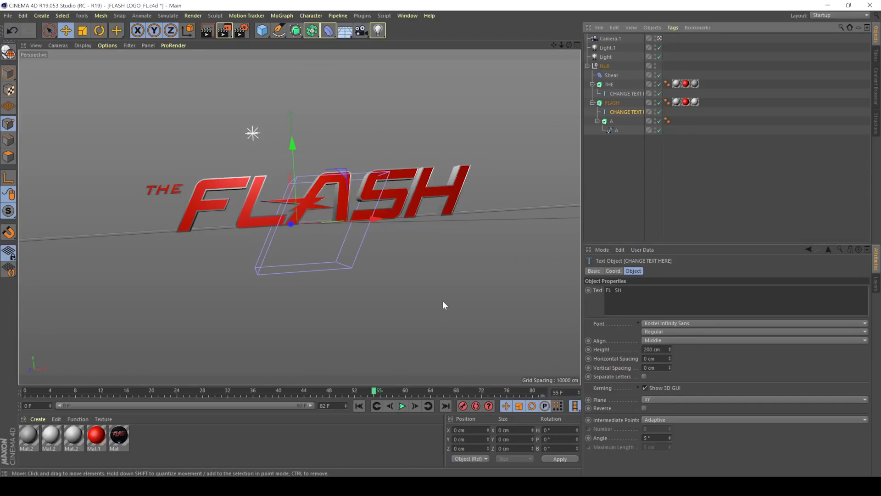
pyautogui.click(358, 406)
pyautogui.click(402, 405)
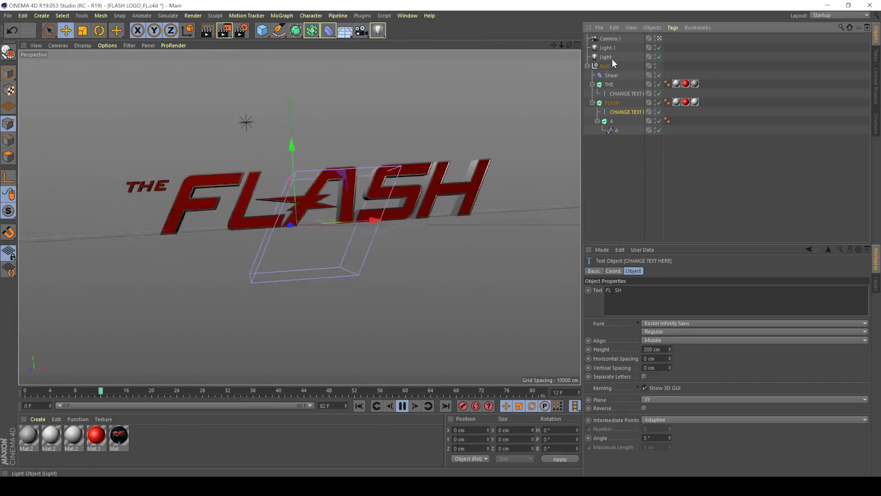
pyautogui.click(402, 406)
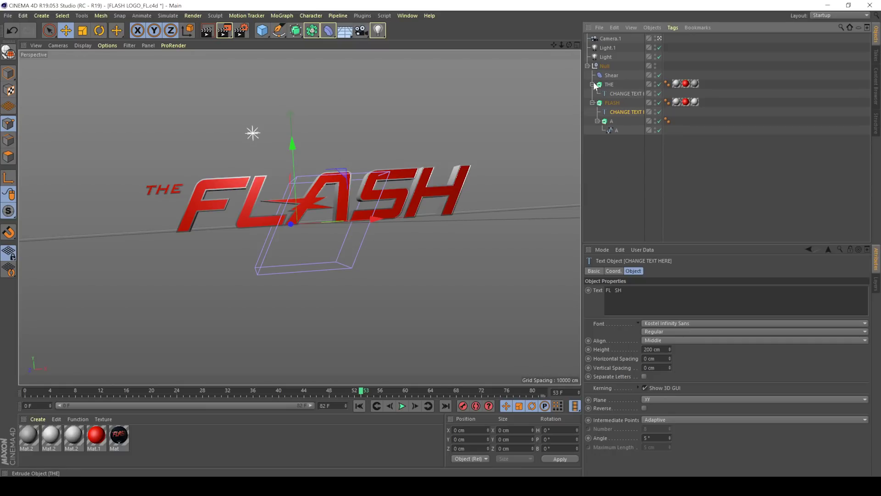
pyautogui.click(617, 93)
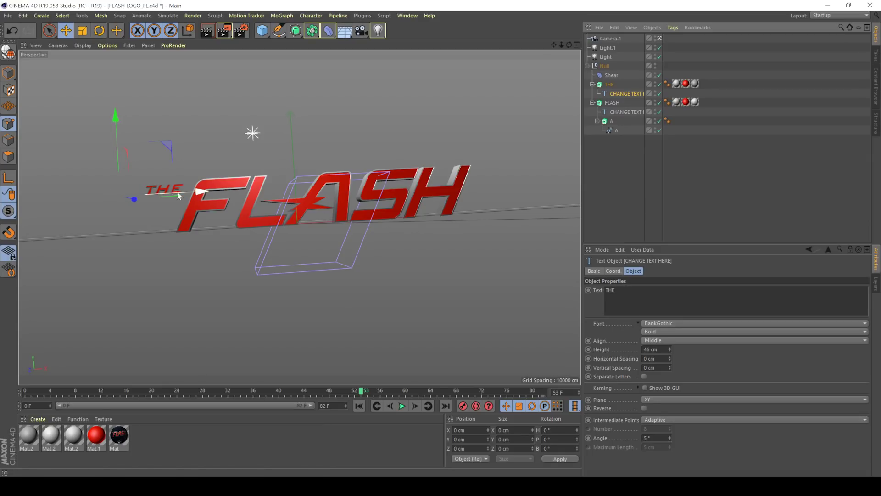
pyautogui.doubleClick(611, 291)
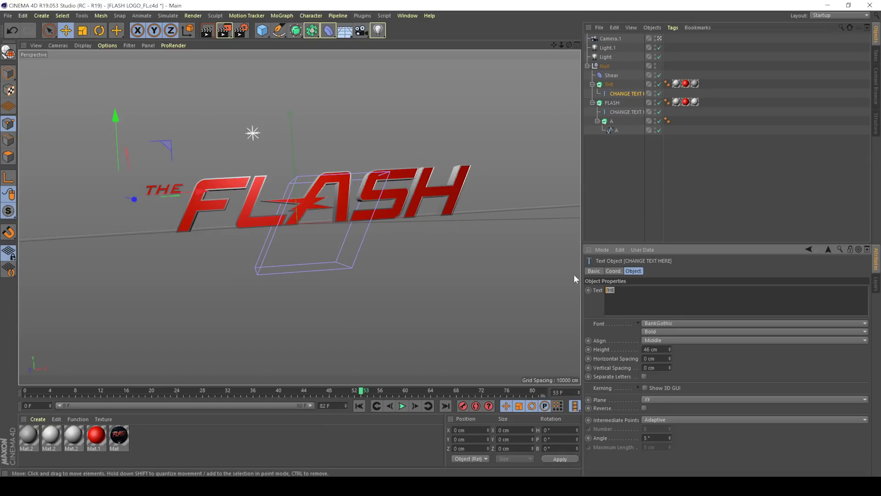
pyautogui.write('FART')
pyautogui.click(634, 164)
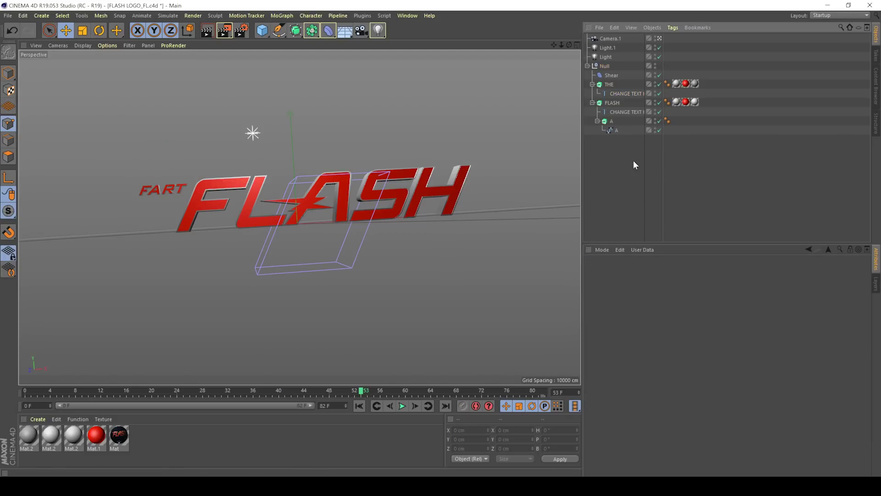
pyautogui.click(625, 94)
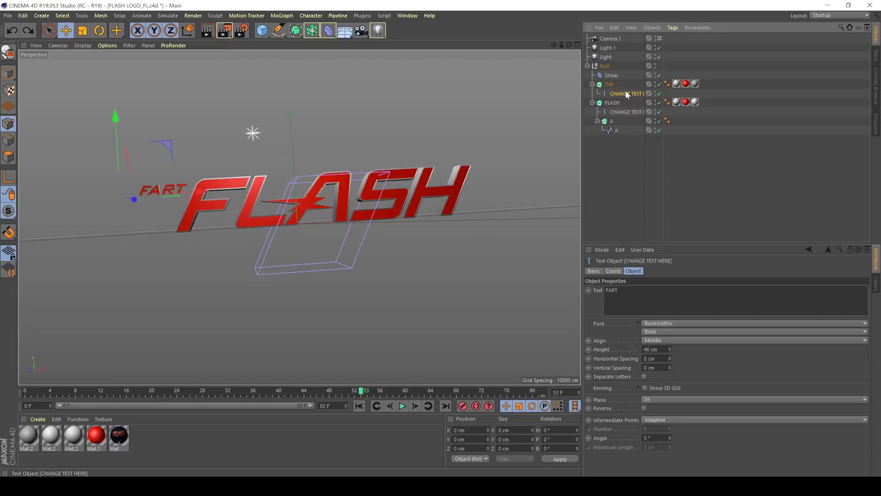
pyautogui.hotkey('ctrl', 'z')
pyautogui.hotkey('ctrl', 'z')
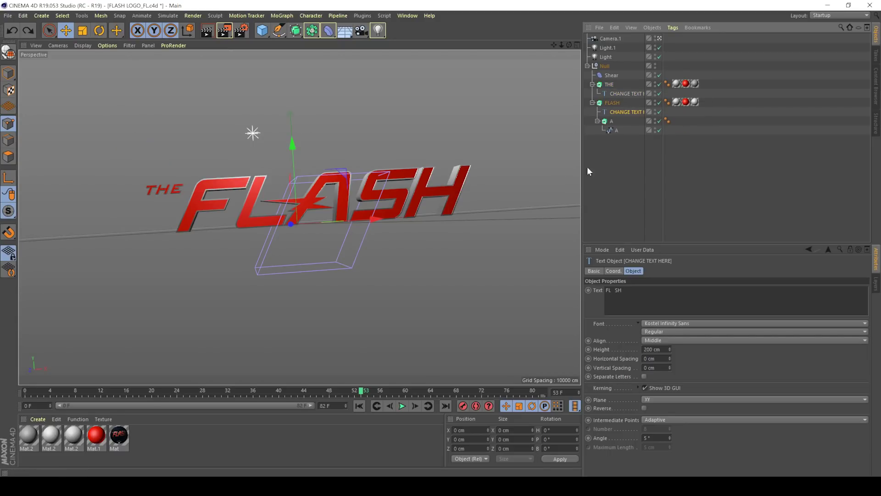
pyautogui.click(624, 112)
pyautogui.click(613, 130)
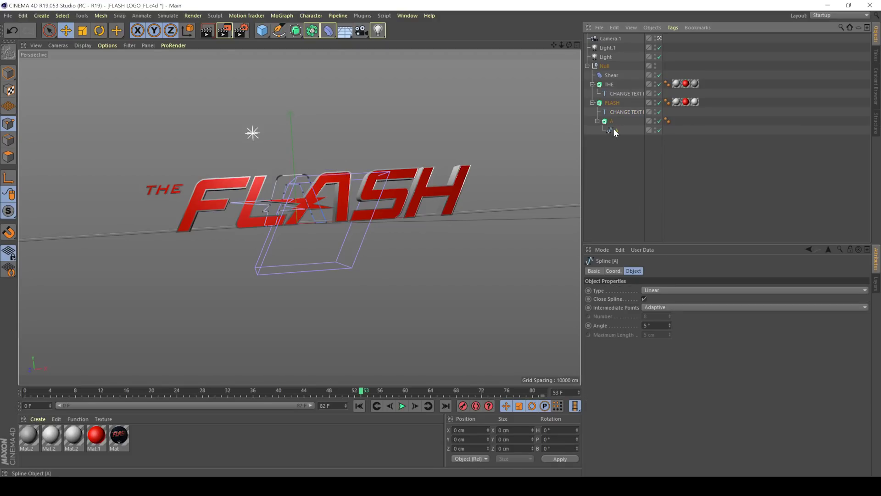
pyautogui.click(606, 122)
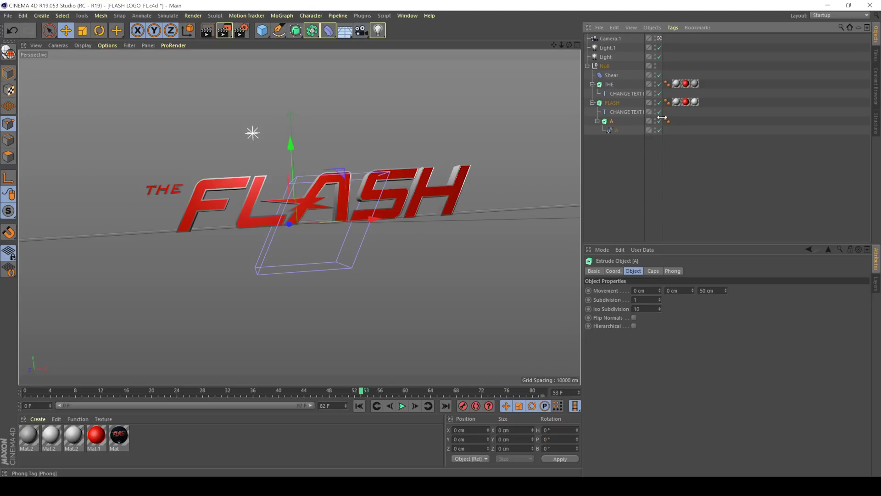
pyautogui.click(627, 111)
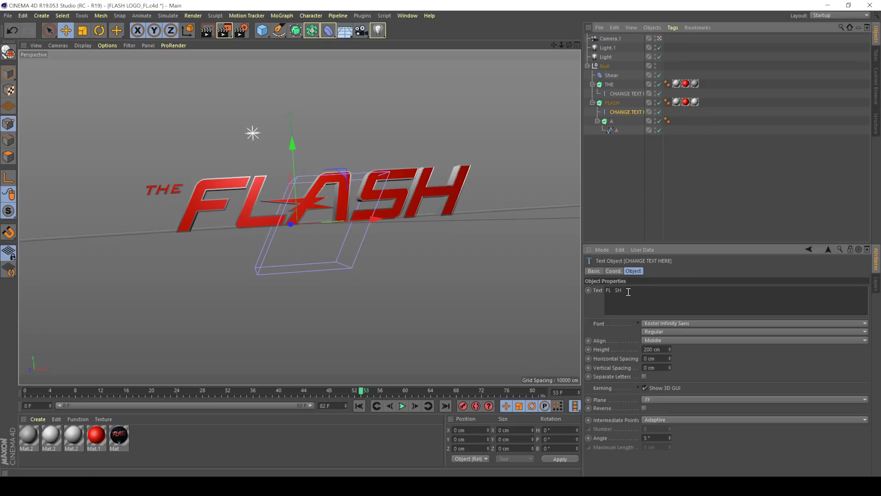
pyautogui.moveTo(628, 292); pyautogui.dragTo(580, 294)
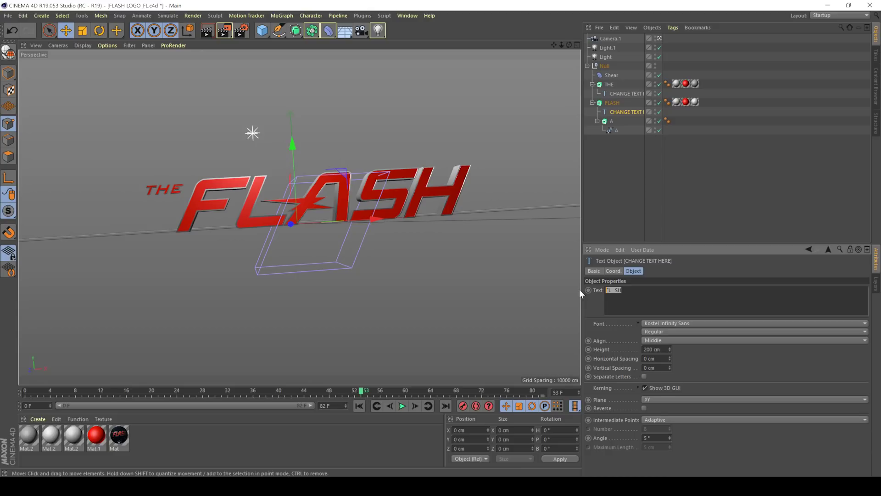
pyautogui.write('F')
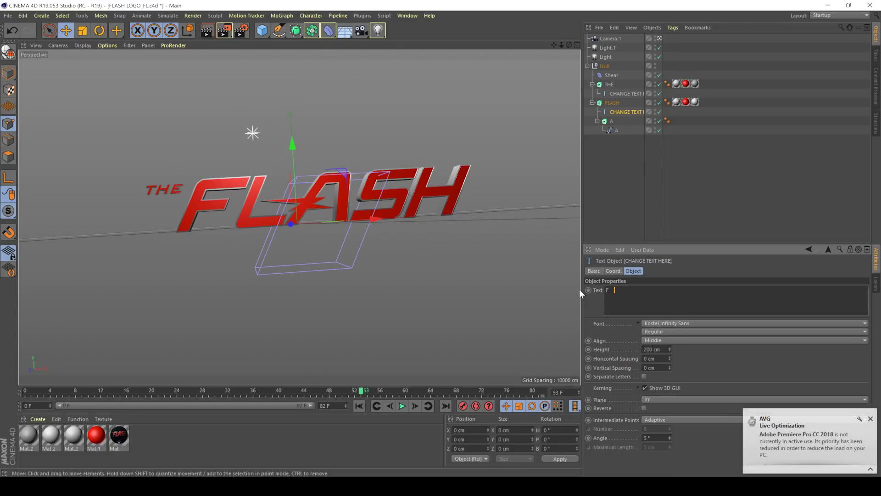
pyautogui.write('  SH')
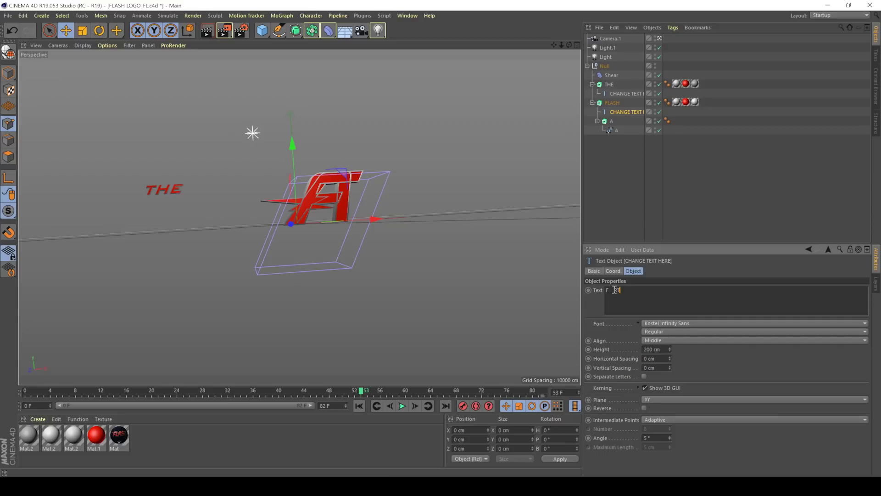
pyautogui.click(666, 184)
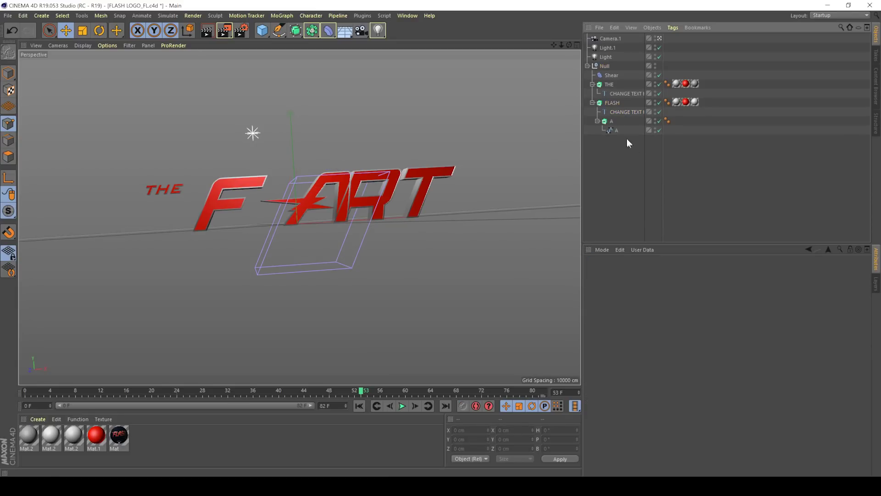
pyautogui.click(611, 121)
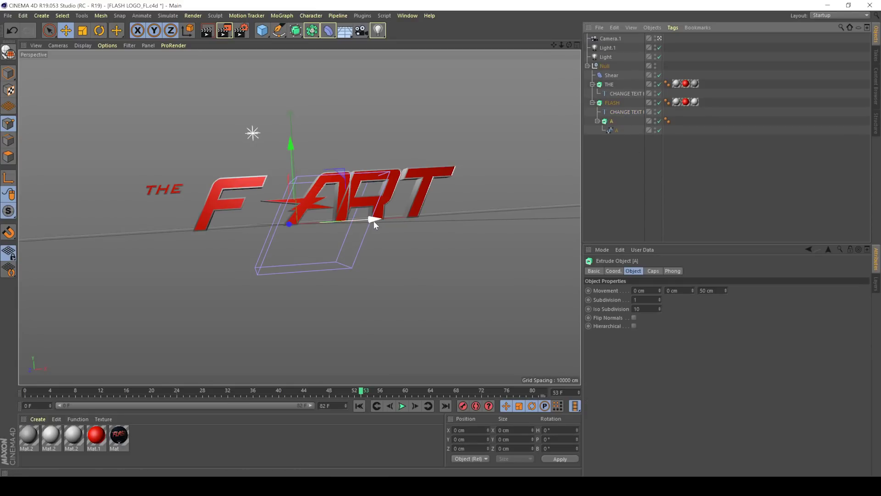
pyautogui.moveTo(373, 221); pyautogui.dragTo(357, 221)
pyautogui.click(656, 218)
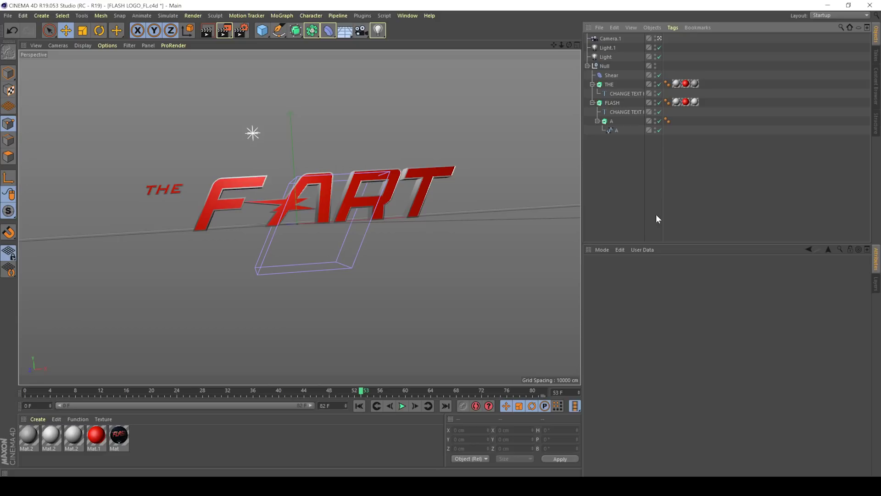
pyautogui.hotkey('ctrl', 'z')
pyautogui.hotkey('ctrl', 'z')
pyautogui.hotkey('ctrl', 'z')
pyautogui.hotkey('ctrl', 'z')
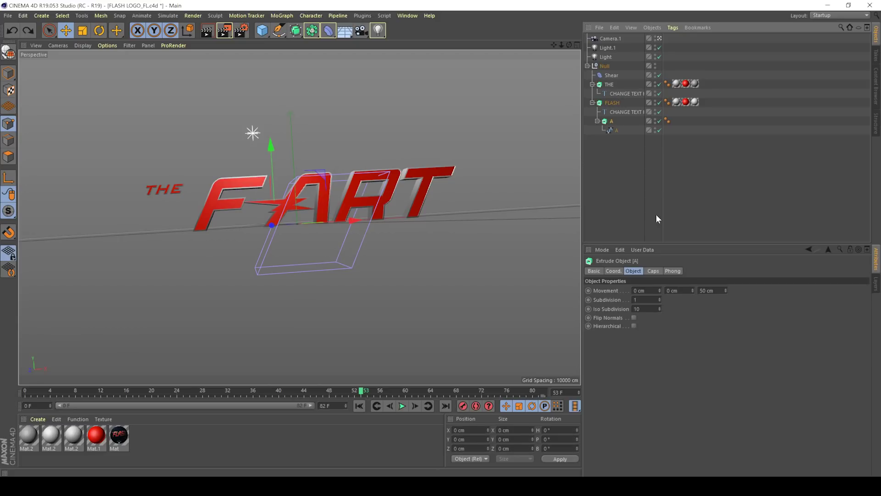
pyautogui.hotkey('ctrl', 'z')
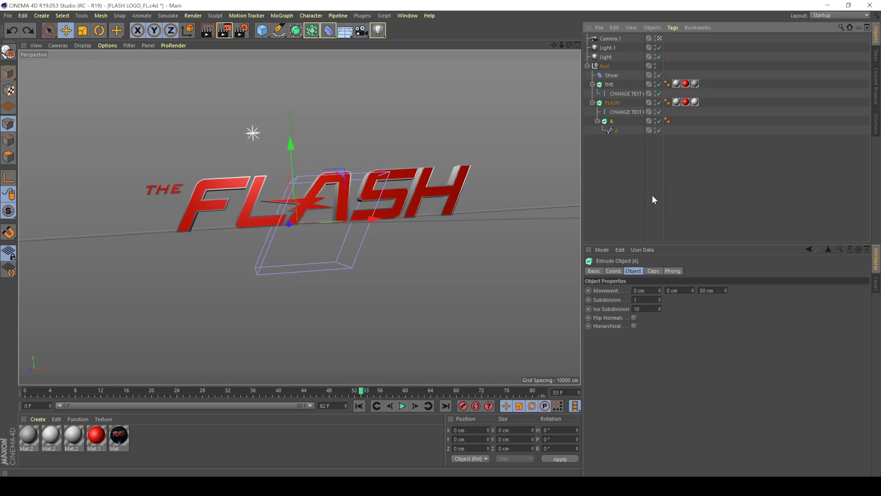
# Step: Disable the A extrude and A spline, then select the text object's FL SH wording for retyping
pyautogui.click(659, 121)
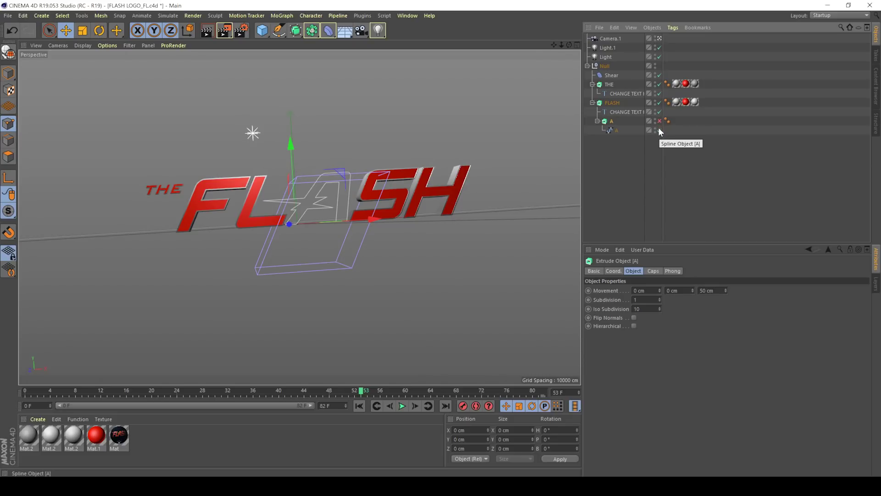
pyautogui.click(659, 130)
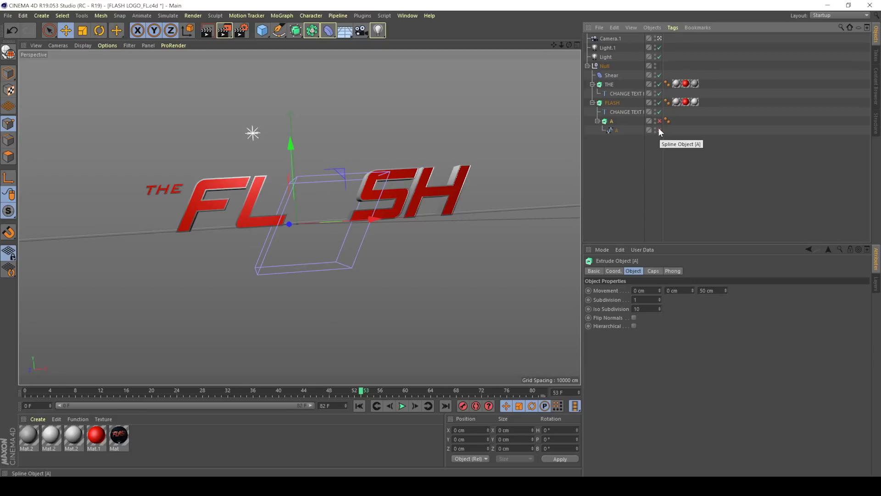
pyautogui.click(622, 112)
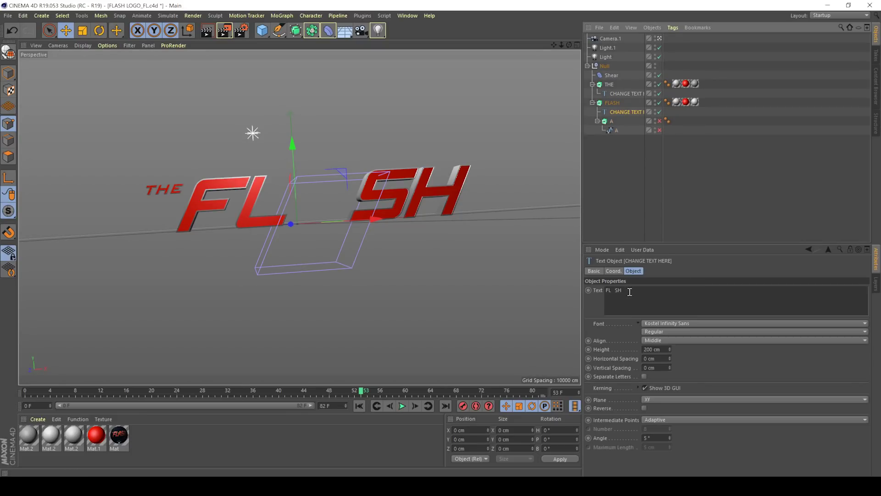
pyautogui.moveTo(630, 292); pyautogui.dragTo(598, 290)
# Step: Retype the text as LEARNIN and slide its extrusion to the right
pyautogui.write('LEARNIN')
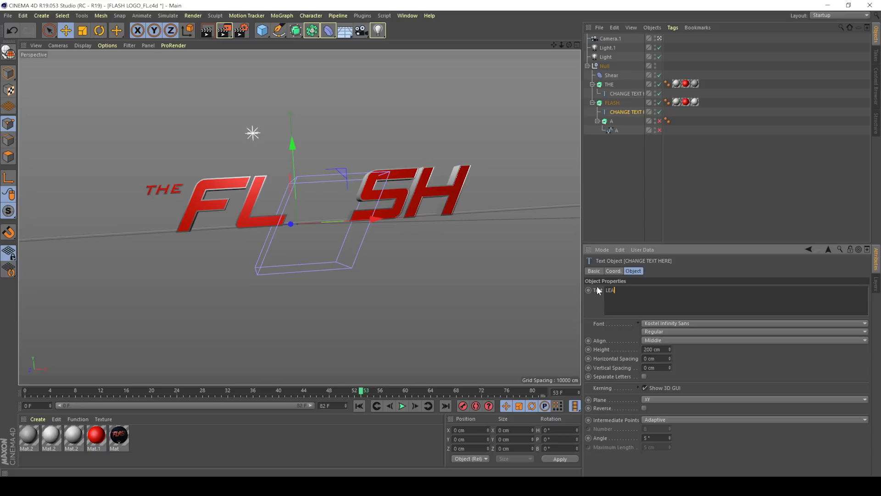
pyautogui.click(628, 198)
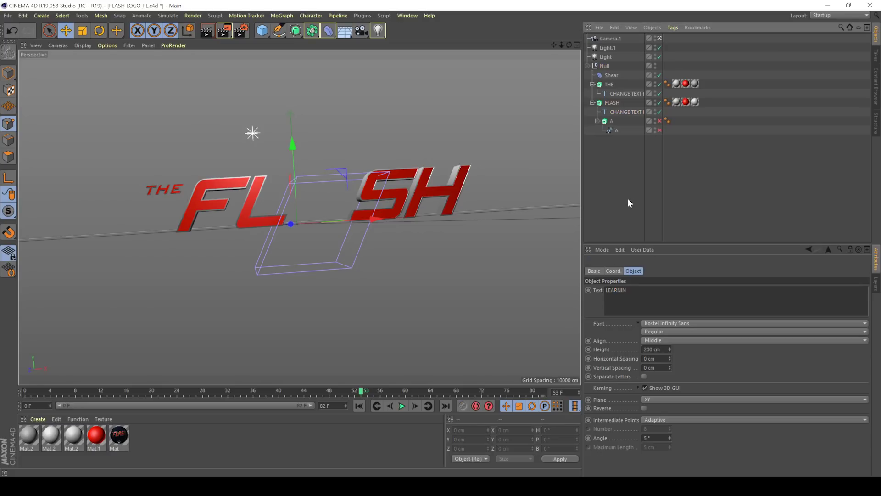
pyautogui.click(612, 102)
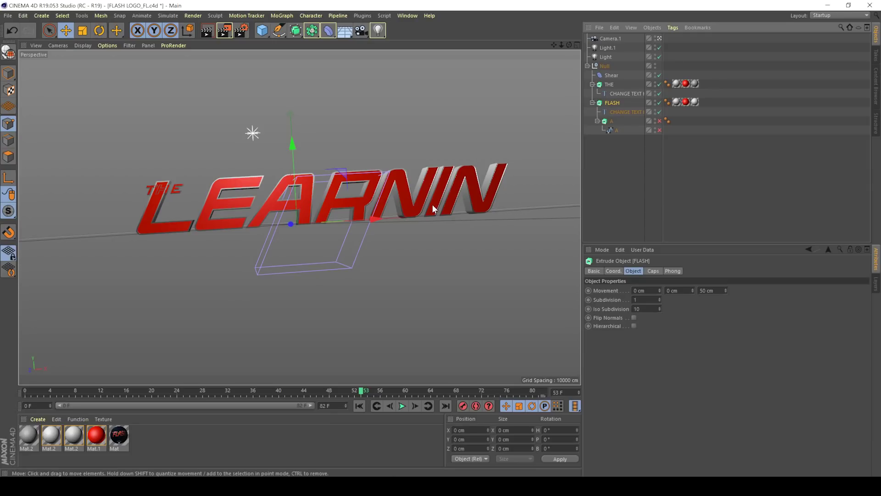
pyautogui.moveTo(374, 218)
pyautogui.mouseDown()
pyautogui.moveTo(401, 220)
pyautogui.moveTo(368, 220)
pyautogui.mouseUp()
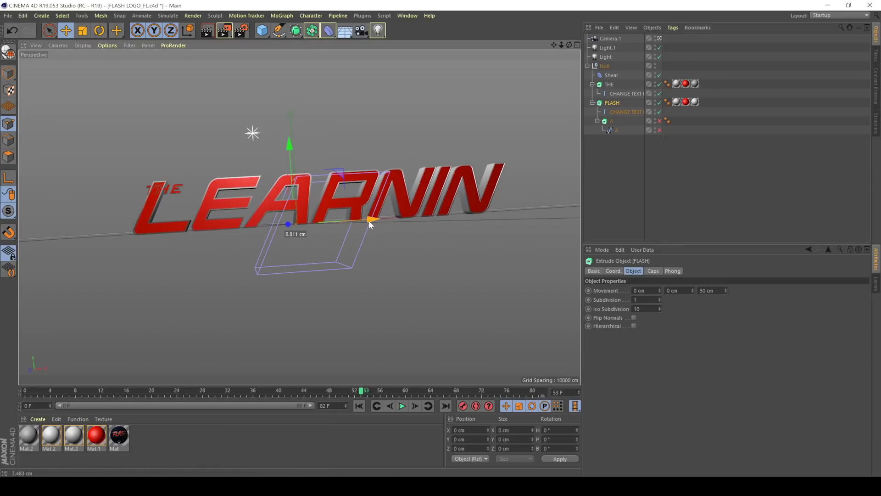
# Step: Slide THE to the left and preview the logo animation
pyautogui.click(608, 84)
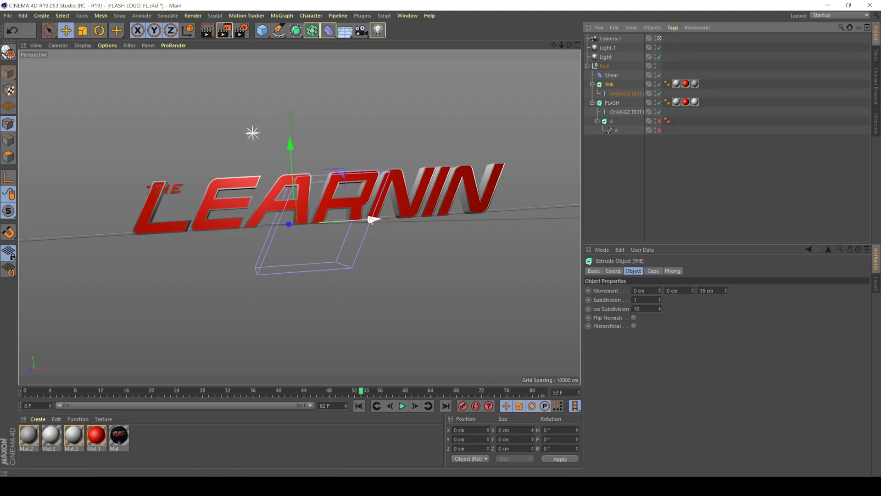
pyautogui.moveTo(375, 220); pyautogui.dragTo(328, 214)
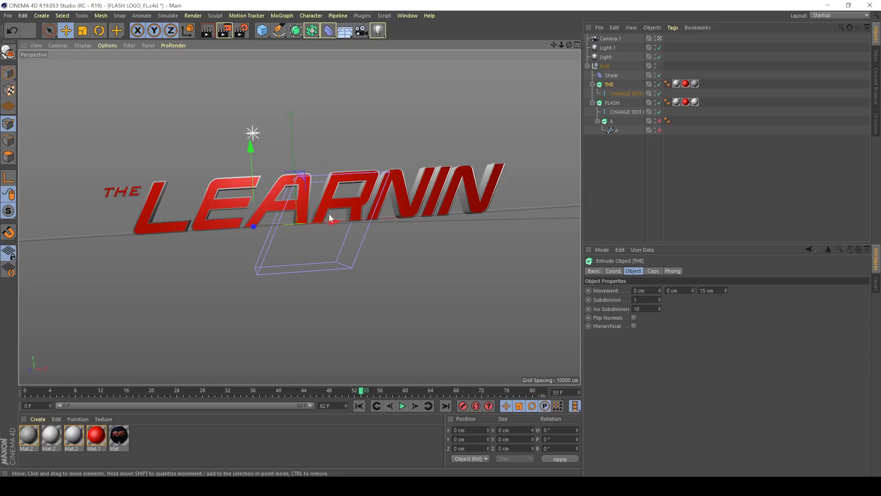
pyautogui.click(692, 187)
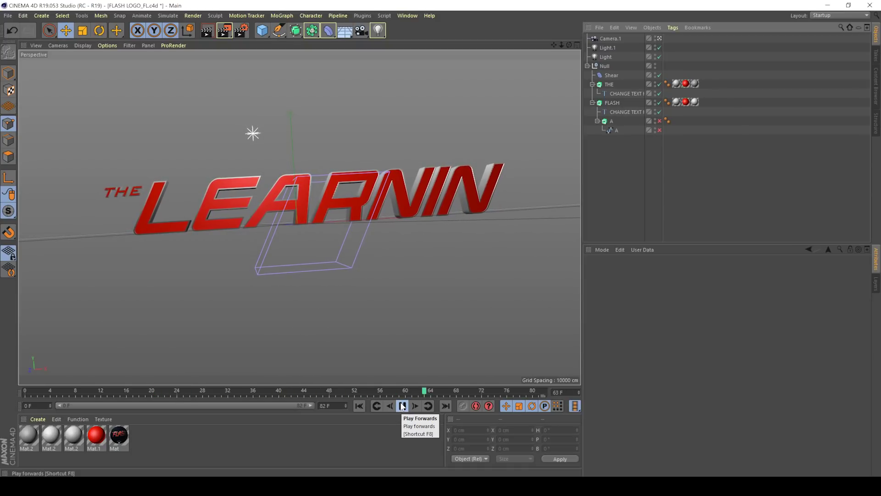
pyautogui.click(403, 405)
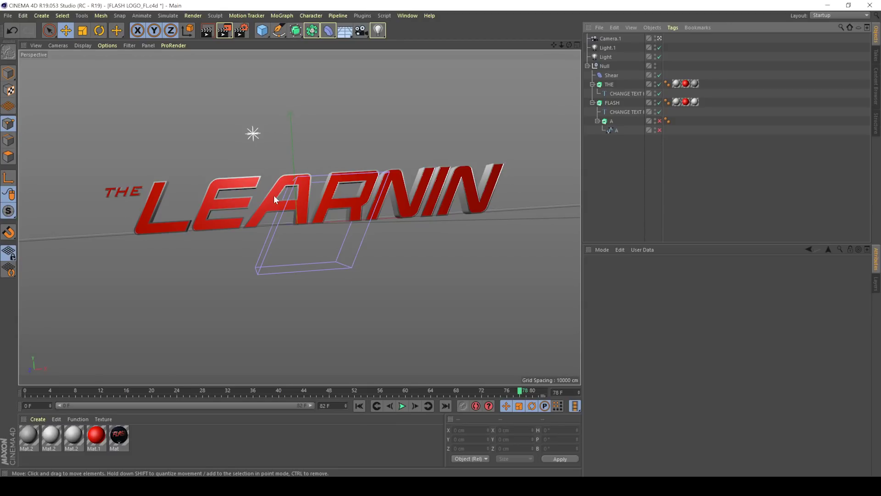
# Step: Undo the LEARNIN text and position edits to restore THE FLASH, then return to After Effects
pyautogui.hotkey('ctrl', 'z')
pyautogui.hotkey('ctrl', 'z')
pyautogui.hotkey('ctrl', 'z')
pyautogui.hotkey('ctrl', 'z')
pyautogui.hotkey('ctrl', 'z')
pyautogui.hotkey('ctrl', 'z')
pyautogui.hotkey('ctrl', 'z')
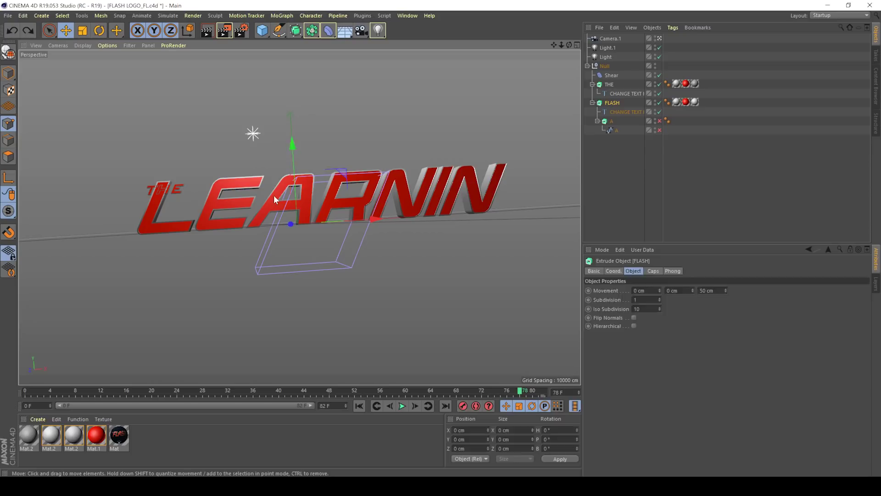
pyautogui.hotkey('ctrl', 'z')
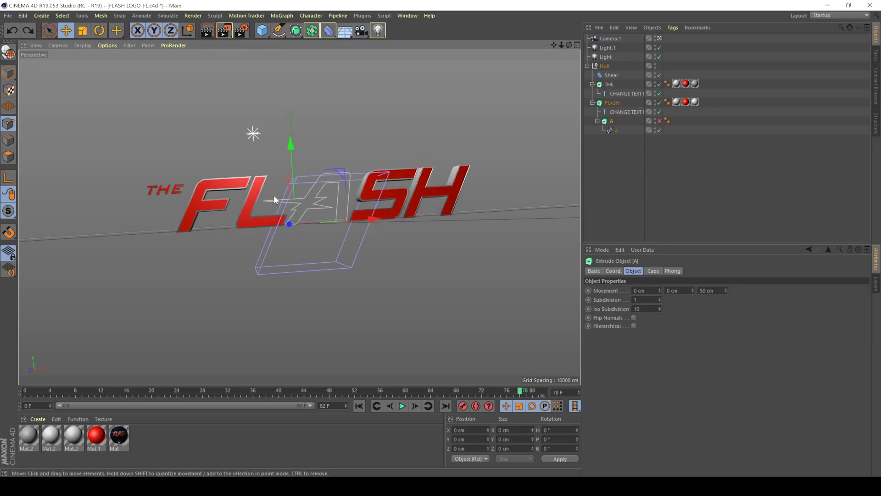
pyautogui.click(668, 201)
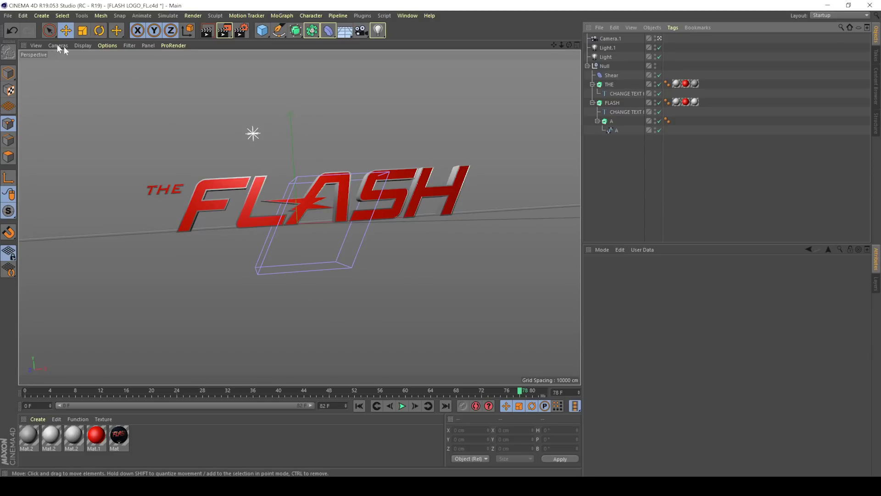
pyautogui.click(8, 15)
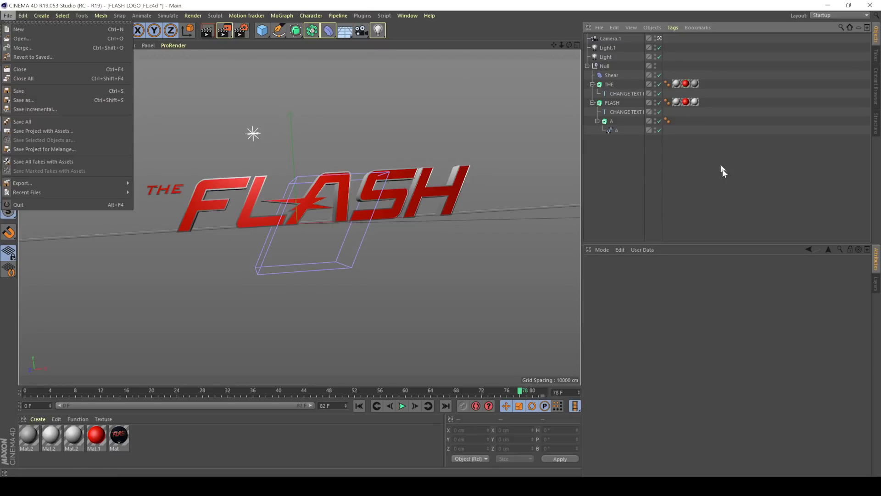
pyautogui.click(732, 201)
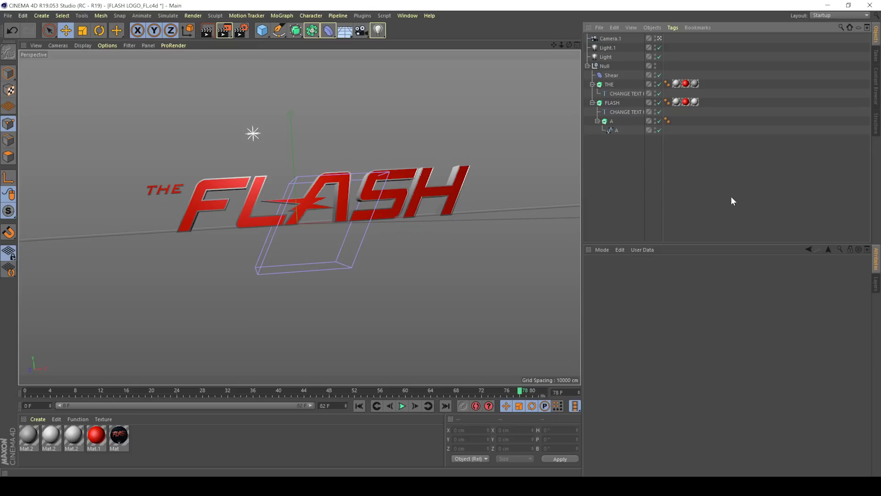
pyautogui.hotkey('alt', 'Tab')
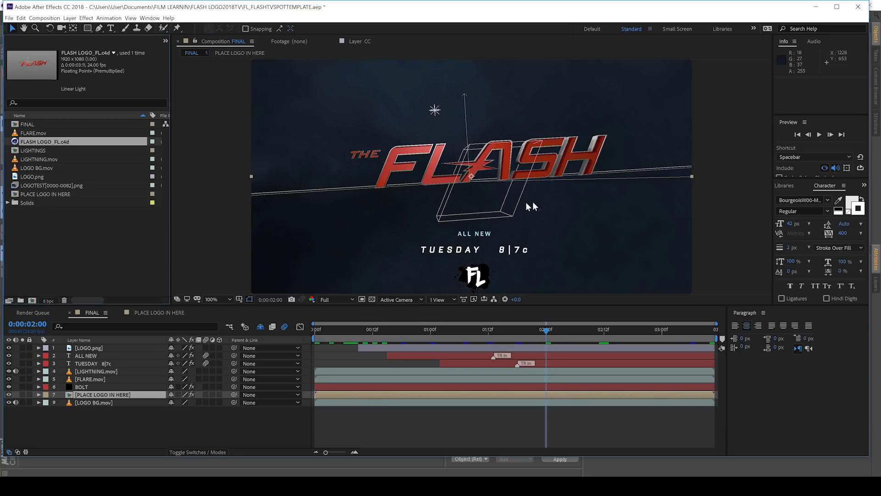
# Step: Set the PLACE LOGO IN HERE .c4d layer's Cineware renderer to Standard (Final) and queue the composition from frame 0
pyautogui.click(170, 313)
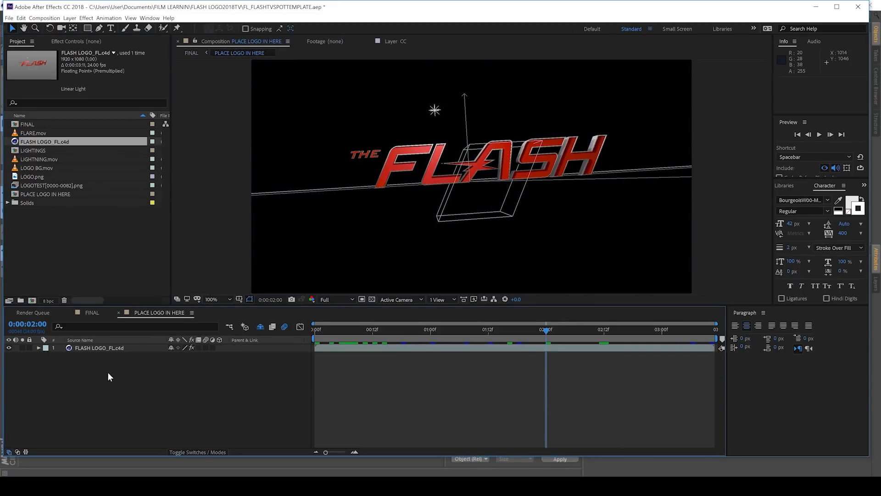
pyautogui.click(101, 347)
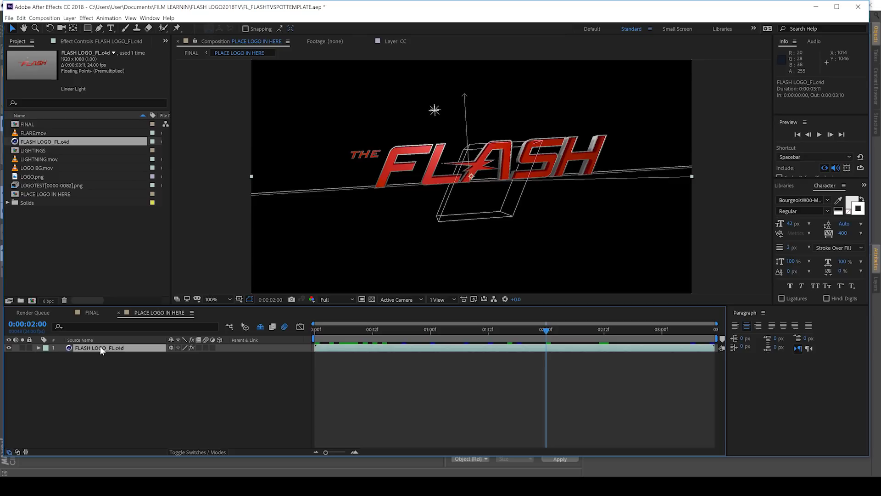
pyautogui.click(99, 43)
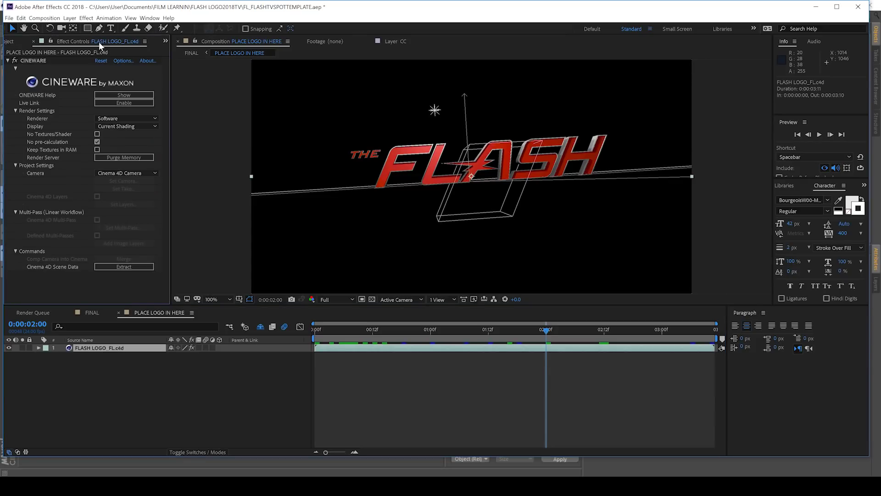
pyautogui.click(138, 119)
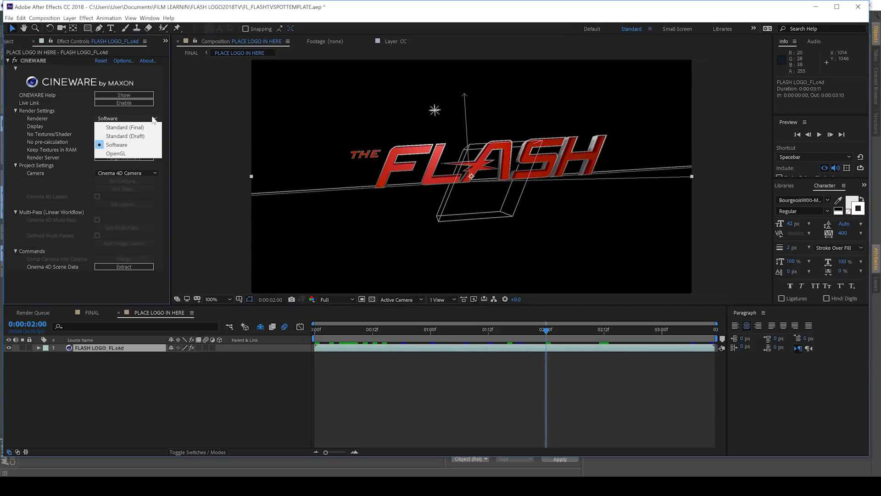
pyautogui.click(130, 128)
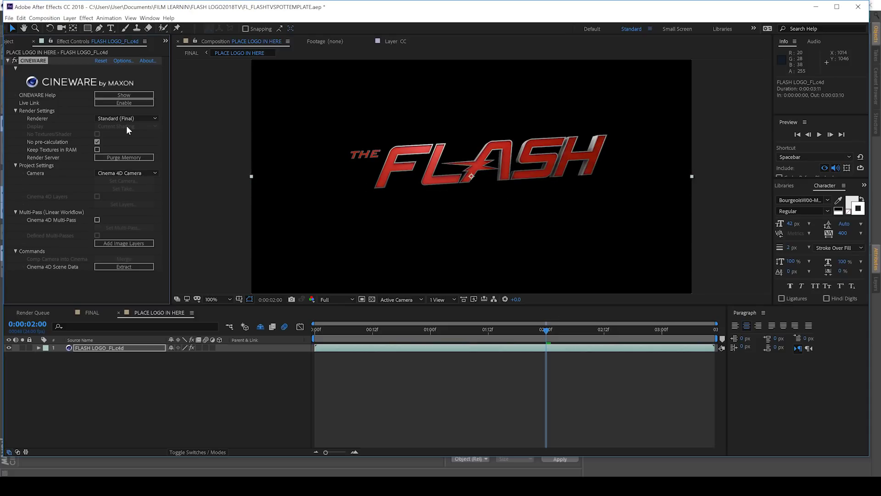
pyautogui.click(315, 328)
pyautogui.hotkey('ctrl', 'm')
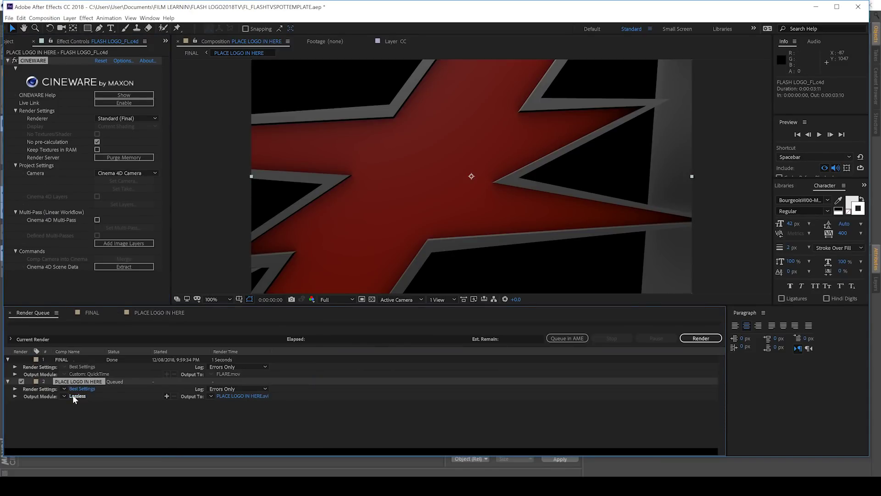
# Step: Change the queued render's Lossless output module format to QuickTime
pyautogui.click(75, 396)
pyautogui.click(456, 102)
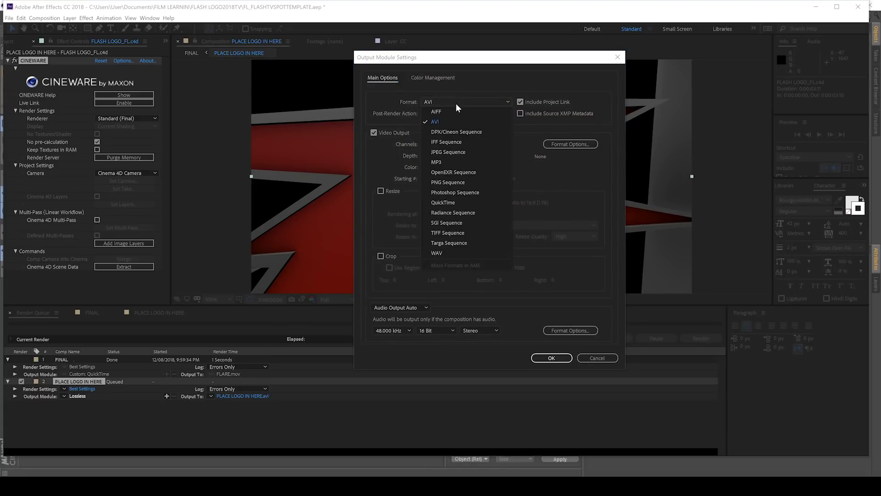
pyautogui.click(443, 203)
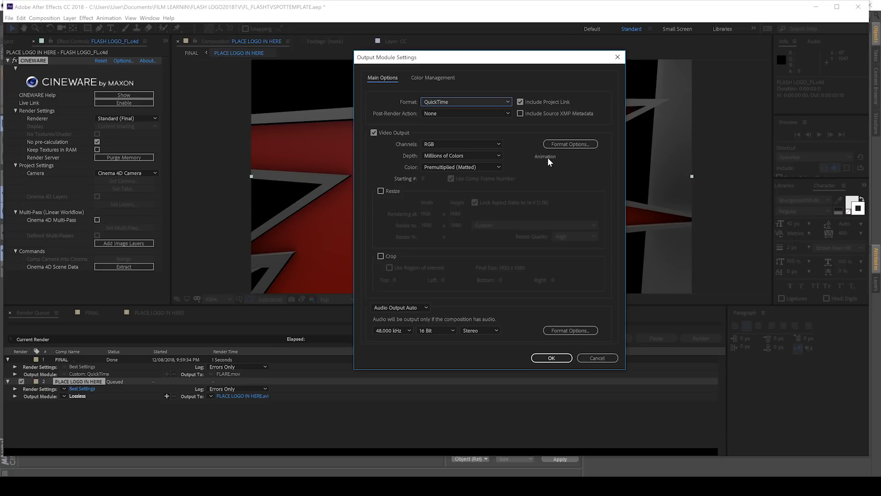
pyautogui.click(551, 357)
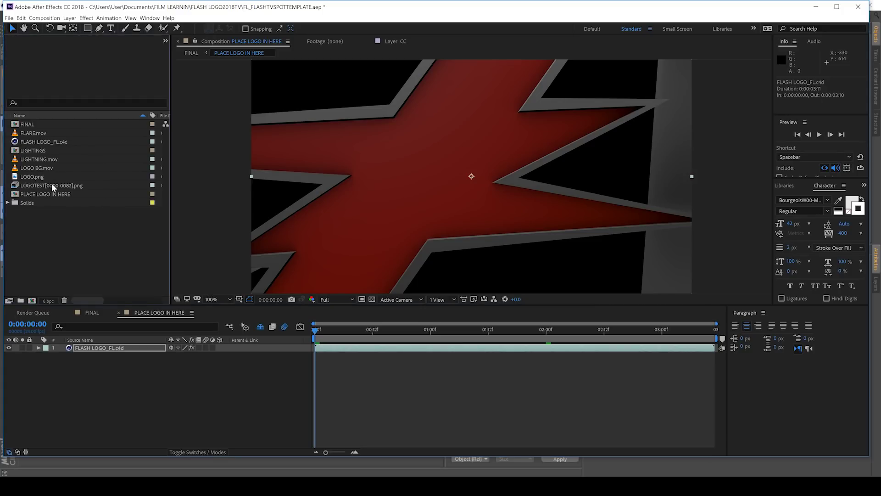
# Step: Layer LOGOTEST[0000-0082].png above the .c4d layer, hide the .c4d layer, and switch to FINAL
pyautogui.click(52, 187)
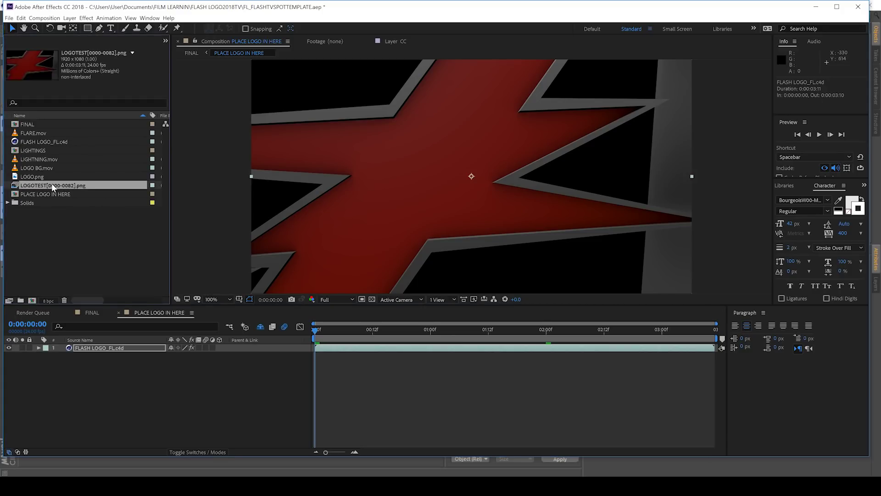
pyautogui.moveTo(57, 187); pyautogui.dragTo(104, 352)
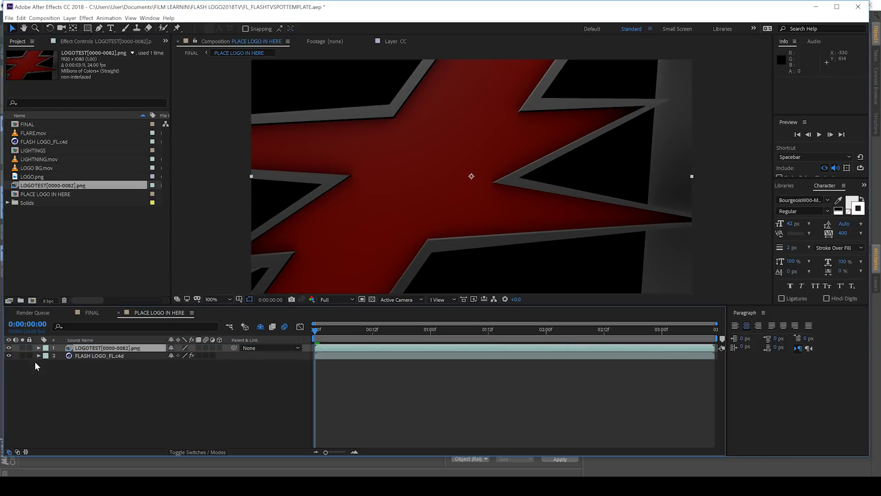
pyautogui.click(9, 356)
pyautogui.click(93, 312)
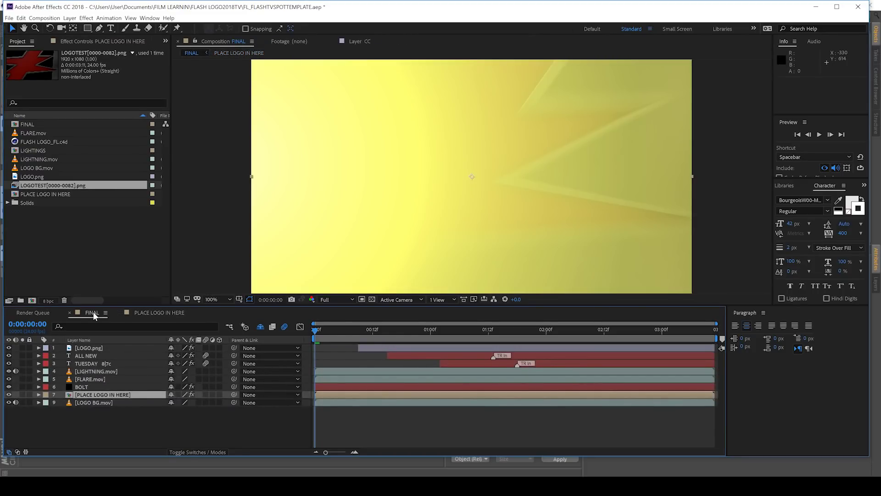
# Step: Preview the FINAL spot, move to 0:00:00:16, and hide the BOLT layer
pyautogui.press('space')
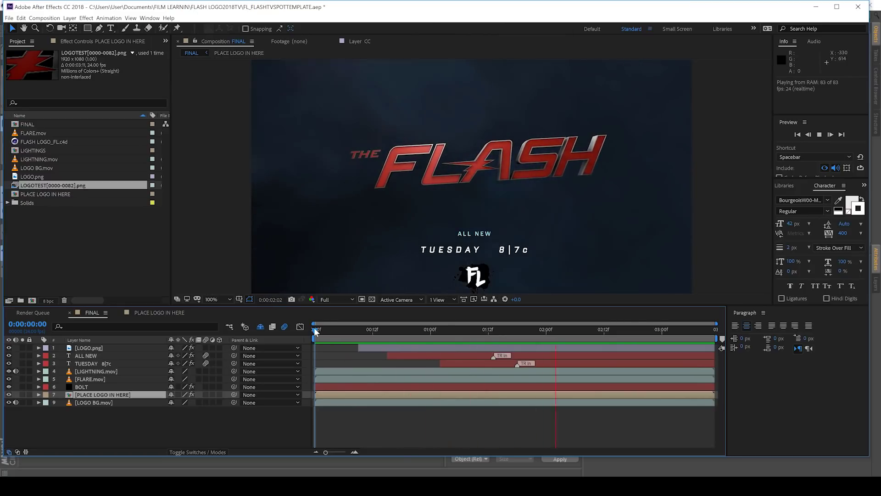
pyautogui.press('space')
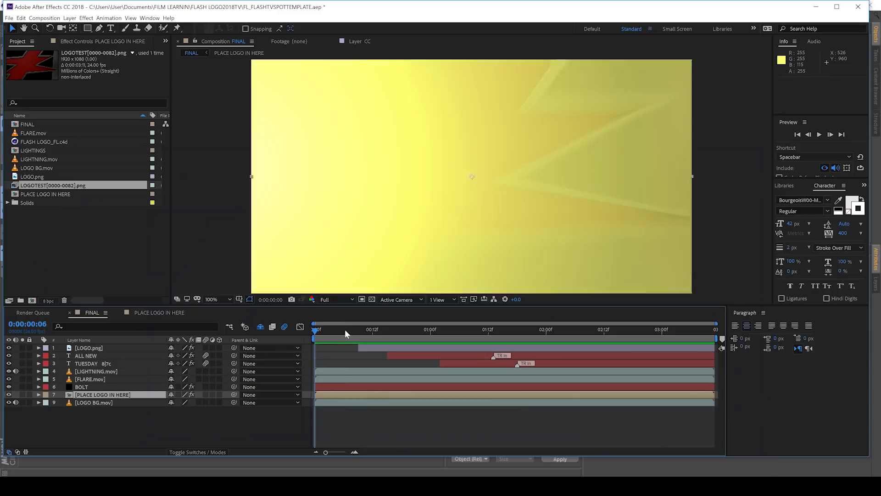
pyautogui.moveTo(345, 329); pyautogui.dragTo(393, 330)
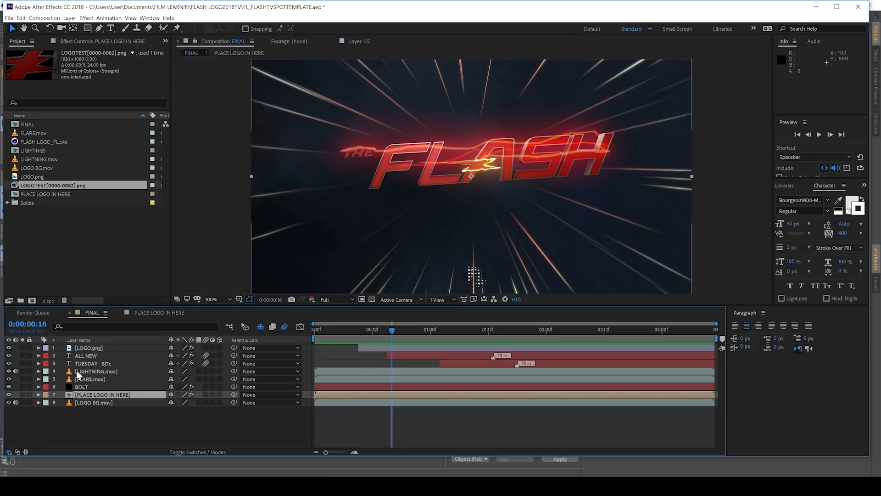
pyautogui.click(8, 387)
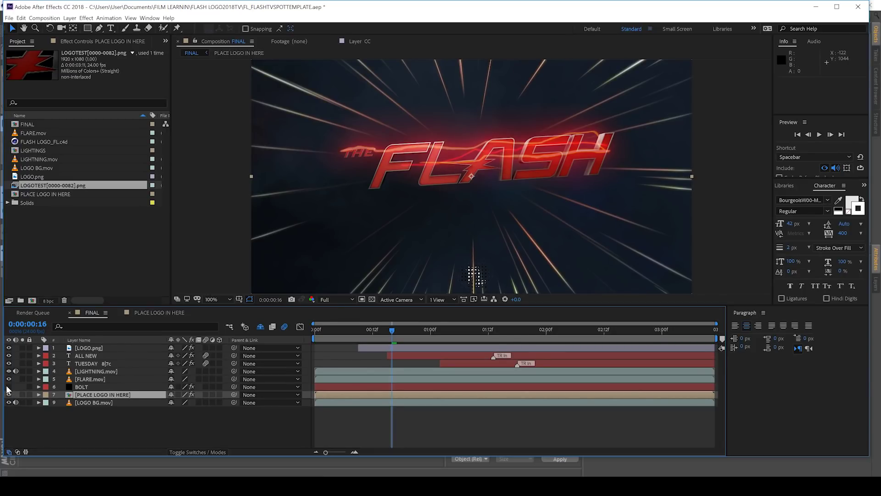
# Step: Unhide BOLT, show its Mask Path keyframes at 0:00:00:15, and undo a trial mask move
pyautogui.click(8, 387)
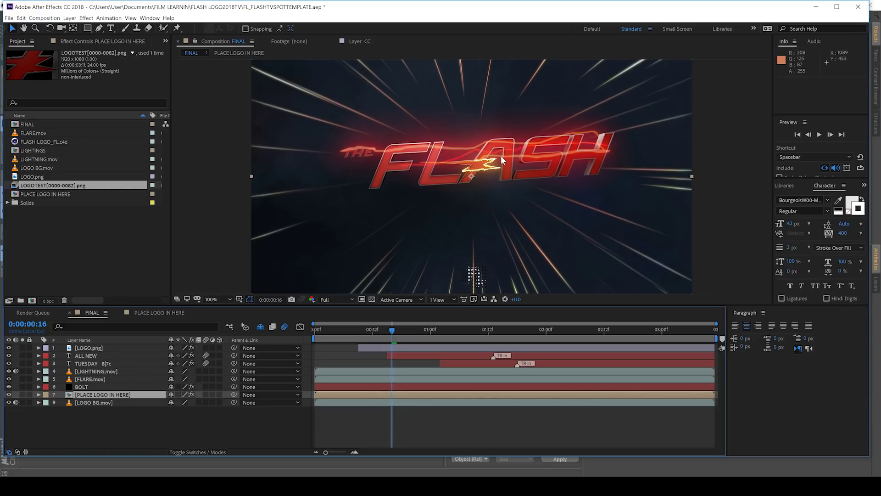
pyautogui.click(83, 380)
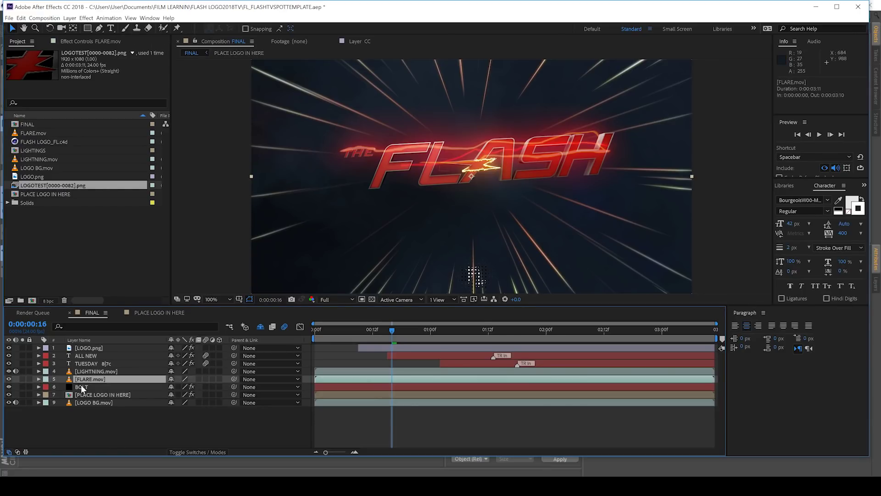
pyautogui.click(80, 386)
pyautogui.press('u')
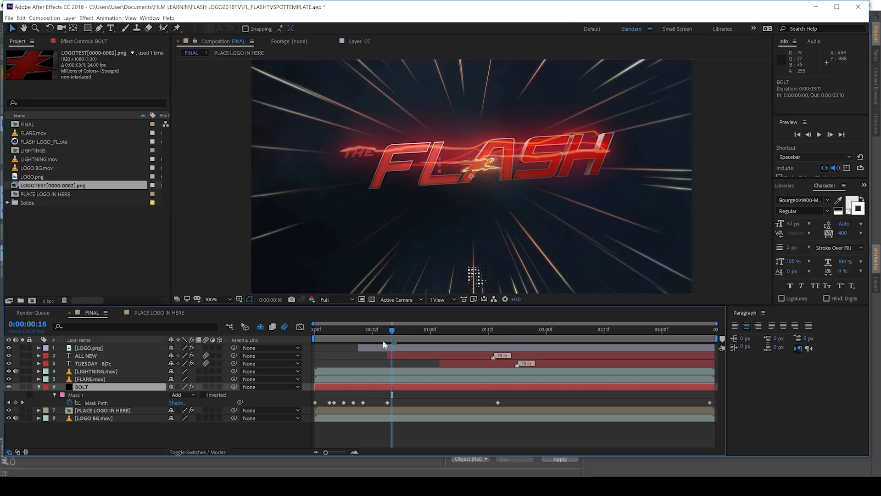
pyautogui.moveTo(393, 328); pyautogui.dragTo(391, 329)
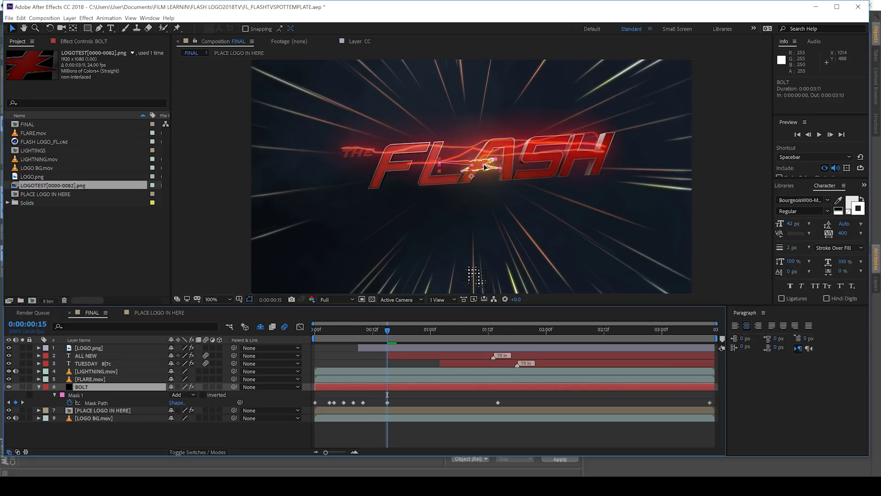
pyautogui.moveTo(486, 167); pyautogui.dragTo(537, 163)
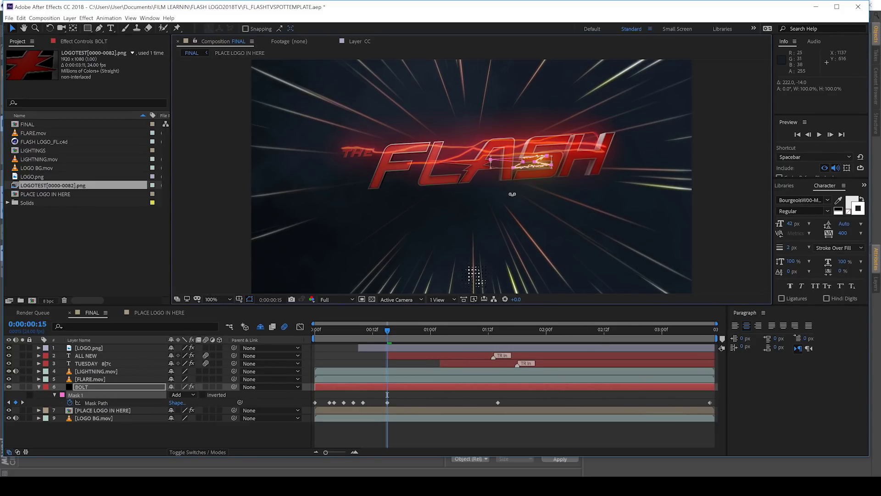
pyautogui.hotkey('ctrl', 'z')
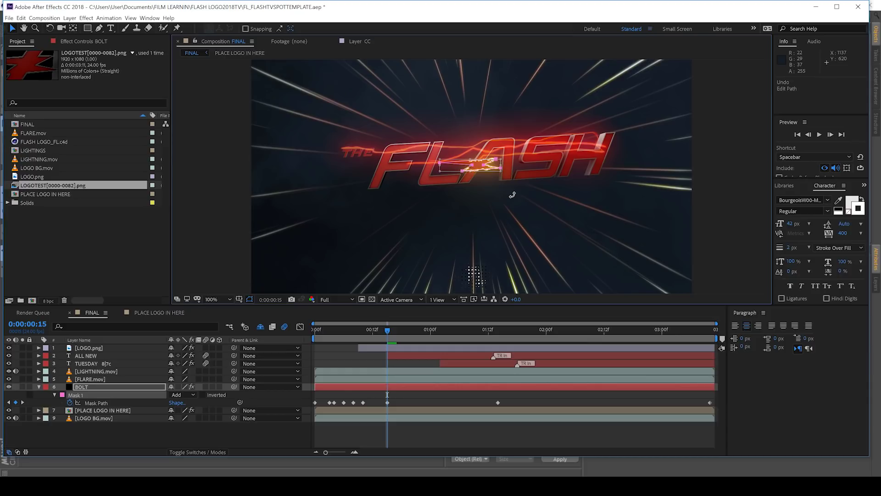